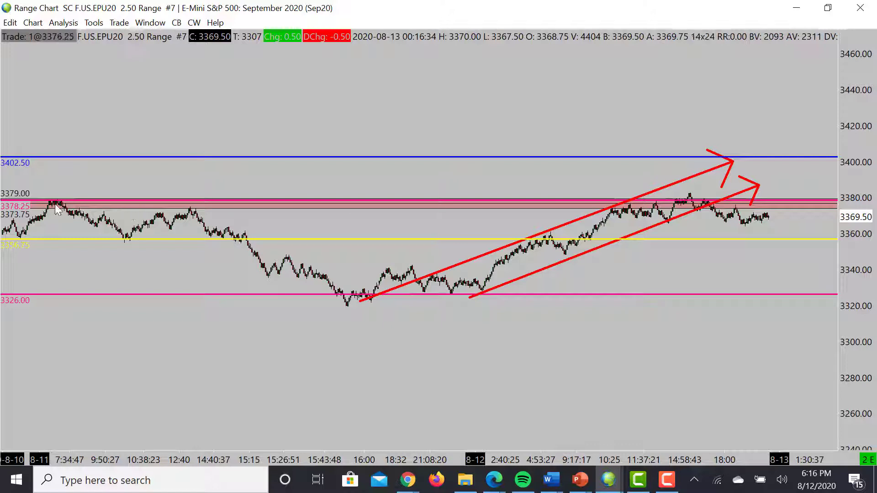
Step: Draw a red arrow down the 8-11 decline from about 3380 to the 3326.00 line
{"action": "left_click", "coordinate": [364, 297]}
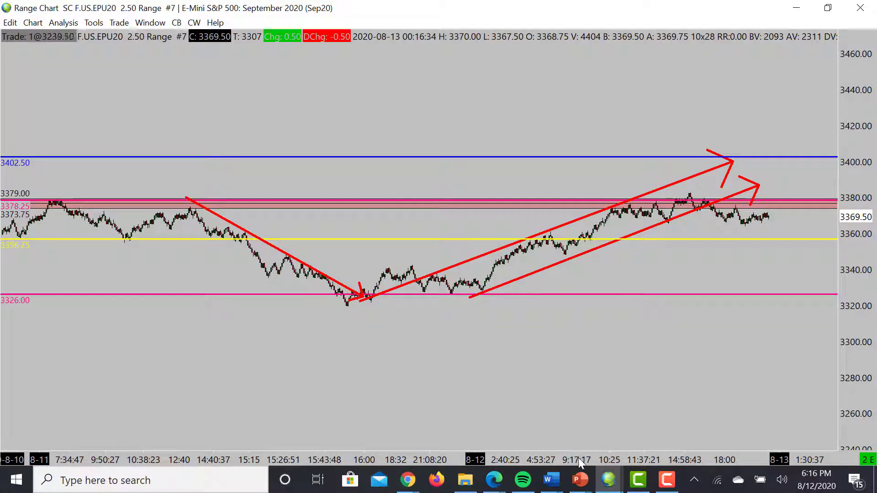
Step: Draw a horizontal arrow under the recent lows at about 3368 and erase it along with the trial arrows beside it
{"action": "left_click_drag", "start_coordinate": [592, 457], "coordinate": [613, 456]}
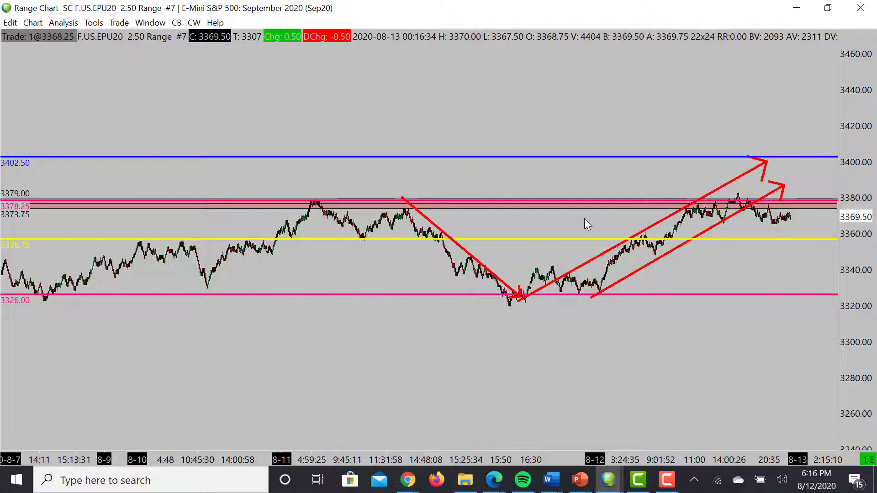
{"action": "left_click_drag", "start_coordinate": [587, 221], "coordinate": [438, 227]}
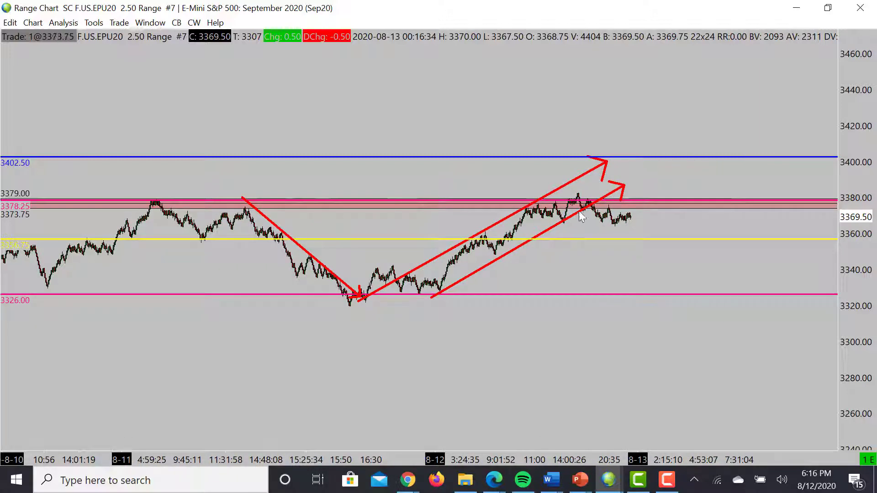
{"action": "left_click", "coordinate": [528, 220]}
{"action": "left_click", "coordinate": [639, 221]}
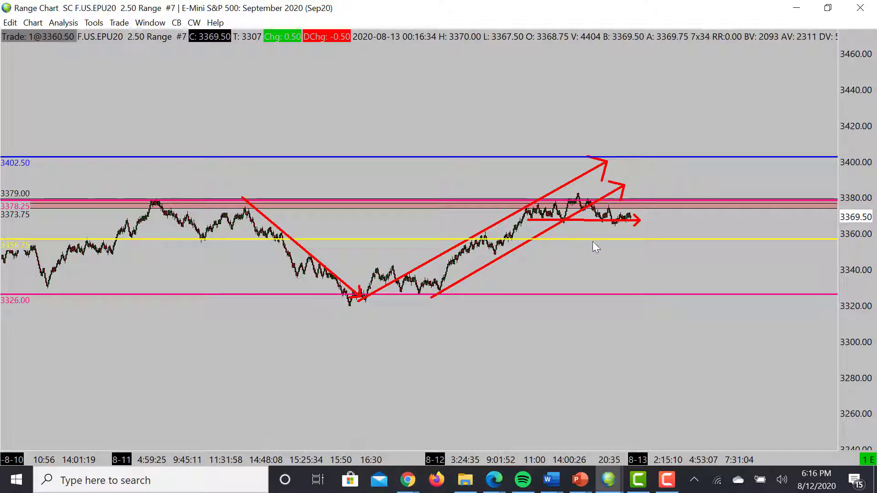
{"action": "left_click_drag", "start_coordinate": [633, 213], "coordinate": [638, 240]}
{"action": "key", "text": "Delete"}
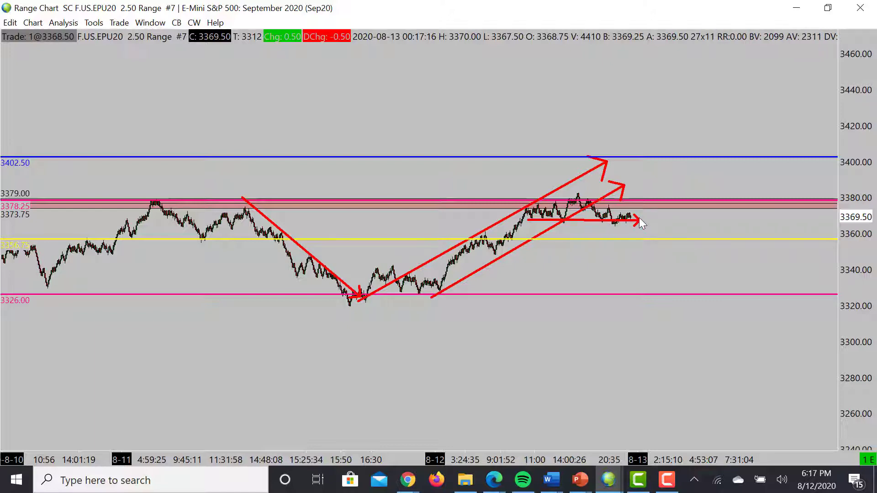
{"action": "mouse_move", "coordinate": [634, 221]}
{"action": "left_mouse_down"}
{"action": "mouse_move", "coordinate": [634, 240]}
{"action": "mouse_move", "coordinate": [646, 224]}
{"action": "left_mouse_up"}
{"action": "key", "text": "ctrl+z"}
{"action": "key", "text": "ctrl+z"}
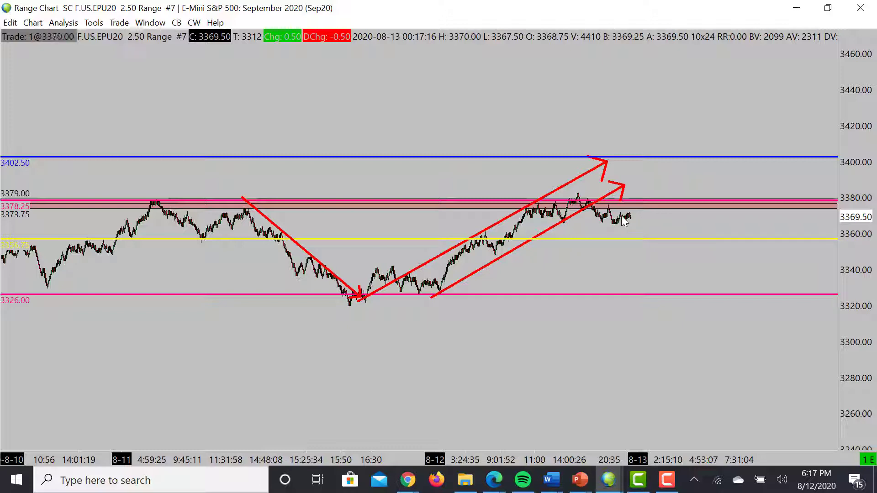
Step: Sketch a bullish path from the current price above 3379.00, through a retest and up to 3402.50, and erase it
{"action": "mouse_move", "coordinate": [630, 216]}
{"action": "left_mouse_down"}
{"action": "mouse_move", "coordinate": [648, 185]}
{"action": "mouse_move", "coordinate": [651, 198]}
{"action": "mouse_move", "coordinate": [664, 186]}
{"action": "left_mouse_up"}
{"action": "left_click_drag", "start_coordinate": [670, 204], "coordinate": [700, 158]}
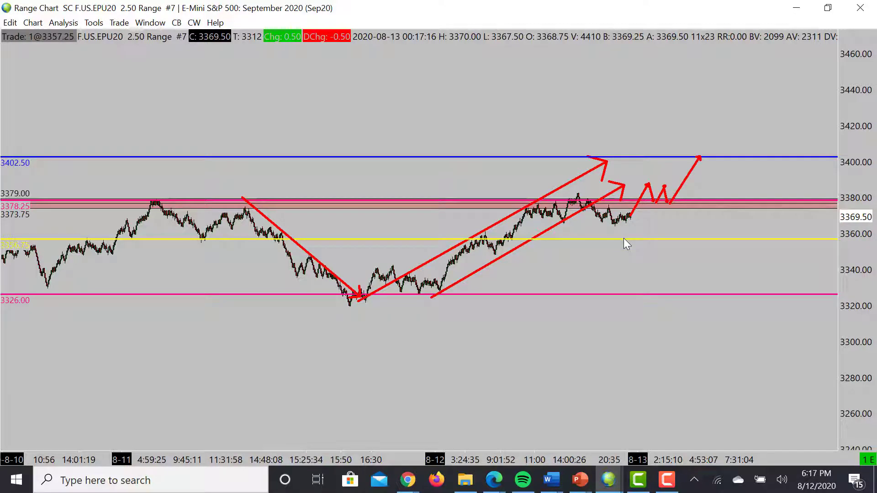
{"action": "key", "text": "Delete"}
{"action": "key", "text": "Delete"}
{"action": "key", "text": "Delete"}
{"action": "key", "text": "Delete"}
{"action": "key", "text": "ctrl+z"}
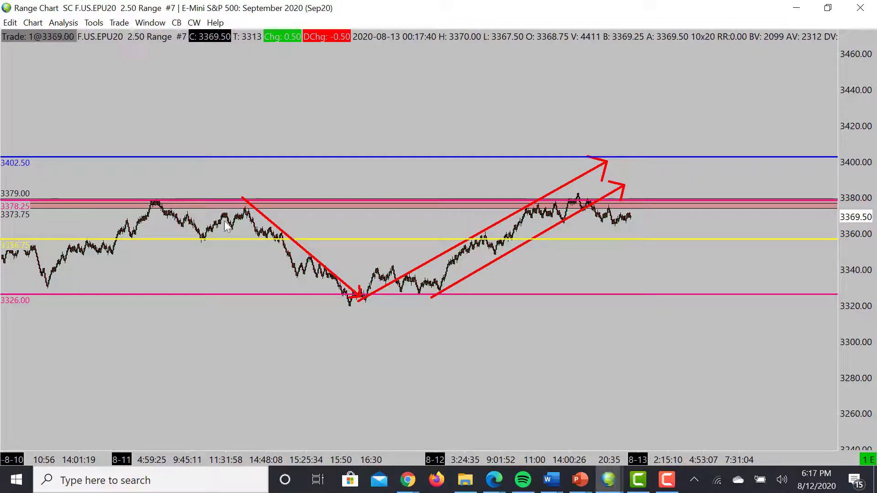
Step: Sketch a bearish path that retests 3378.25 twice, falls through 3356.75 to 3326.00, bases there and rebounds to about 3362
{"action": "mouse_move", "coordinate": [637, 208]}
{"action": "left_mouse_down"}
{"action": "mouse_move", "coordinate": [643, 226]}
{"action": "mouse_move", "coordinate": [656, 202]}
{"action": "mouse_move", "coordinate": [659, 234]}
{"action": "left_mouse_up"}
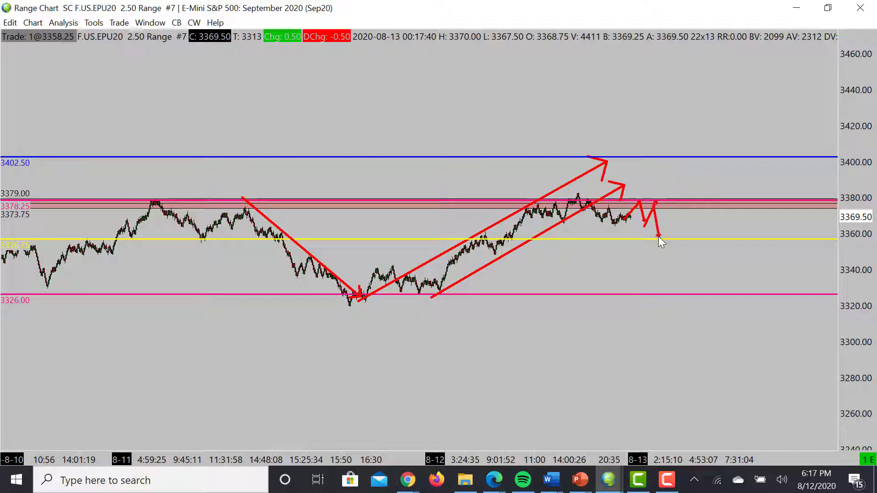
{"action": "left_click_drag", "start_coordinate": [493, 239], "coordinate": [725, 241]}
{"action": "key", "text": "Delete"}
{"action": "left_click_drag", "start_coordinate": [663, 235], "coordinate": [668, 269]}
{"action": "key", "text": "Delete"}
{"action": "left_click_drag", "start_coordinate": [659, 235], "coordinate": [666, 281]}
{"action": "key", "text": "Delete"}
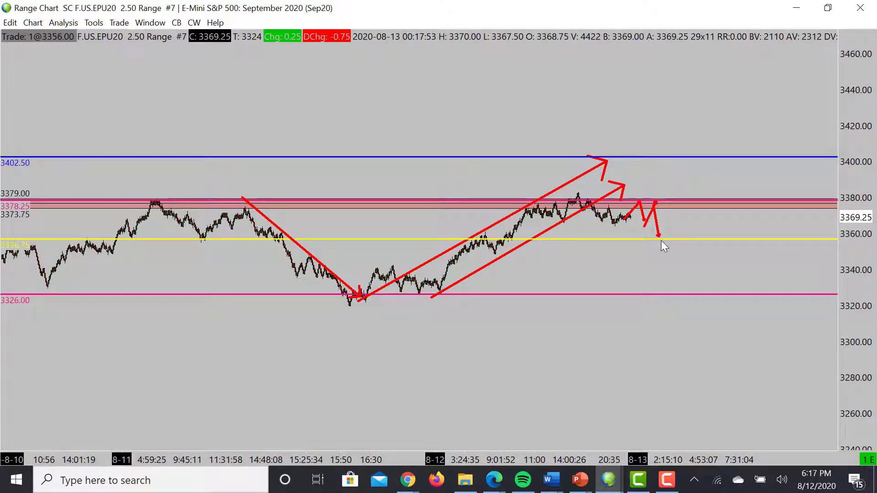
{"action": "mouse_move", "coordinate": [661, 233]}
{"action": "left_mouse_down"}
{"action": "mouse_move", "coordinate": [668, 289]}
{"action": "mouse_move", "coordinate": [686, 275]}
{"action": "mouse_move", "coordinate": [703, 278]}
{"action": "mouse_move", "coordinate": [689, 282]}
{"action": "left_mouse_up"}
{"action": "left_click_drag", "start_coordinate": [689, 317], "coordinate": [745, 229]}
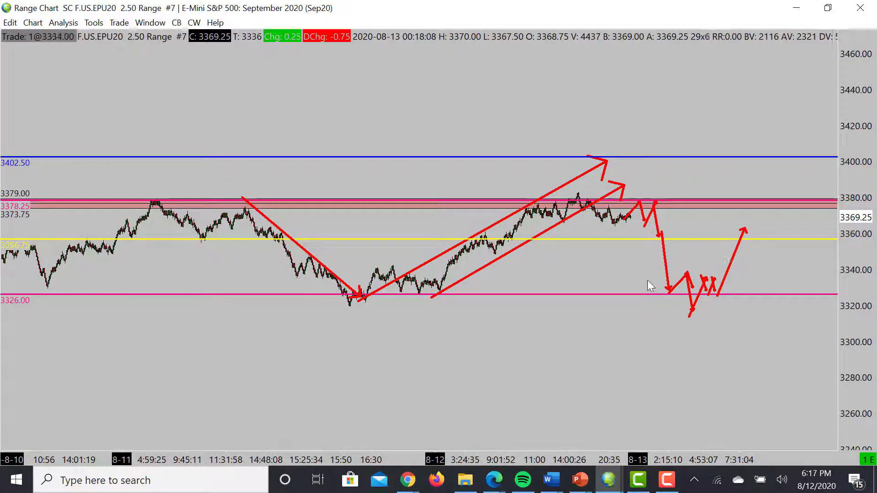
Step: Undo all the projected path arrows drawn ahead of the current price
{"action": "key", "text": "ctrl+z"}
{"action": "key", "text": "ctrl+z"}
{"action": "key", "text": "ctrl+z"}
{"action": "key", "text": "ctrl+z"}
{"action": "key", "text": "ctrl+z"}
{"action": "key", "text": "ctrl+z"}
{"action": "key", "text": "ctrl+z"}
{"action": "key", "text": "ctrl+z"}
{"action": "key", "text": "ctrl+z"}
{"action": "key", "text": "ctrl+z"}
{"action": "key", "text": "ctrl+z"}
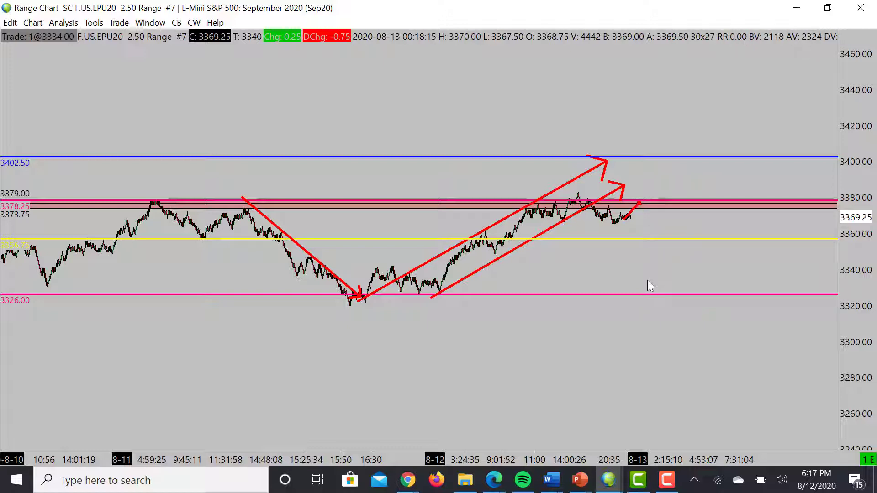
{"action": "key", "text": "ctrl+z"}
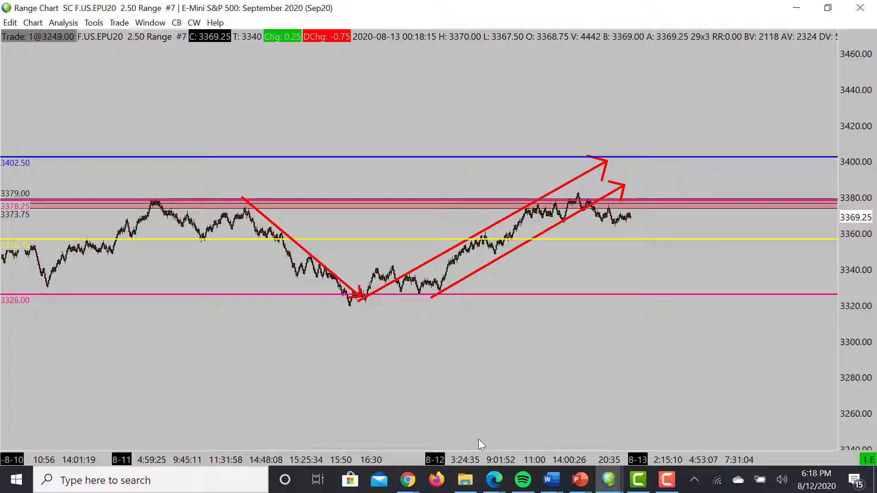
Step: Sketch a breakdown path below 3326.00 to about 3302 and mark horizontal support lines at 3301.50 and 3313.00
{"action": "left_click_drag", "start_coordinate": [512, 459], "coordinate": [555, 458]}
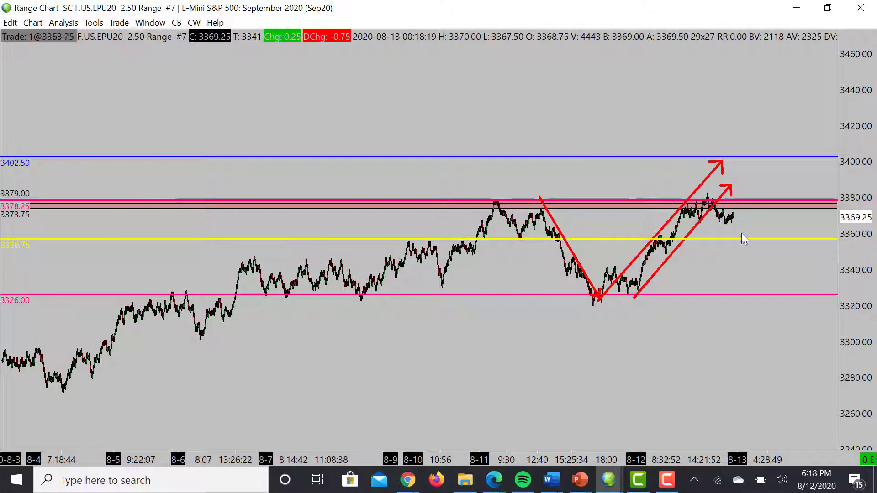
{"action": "mouse_move", "coordinate": [733, 214]}
{"action": "left_mouse_down"}
{"action": "mouse_move", "coordinate": [740, 316]}
{"action": "mouse_move", "coordinate": [755, 294]}
{"action": "mouse_move", "coordinate": [757, 317]}
{"action": "mouse_move", "coordinate": [774, 298]}
{"action": "mouse_move", "coordinate": [777, 336]}
{"action": "left_mouse_up"}
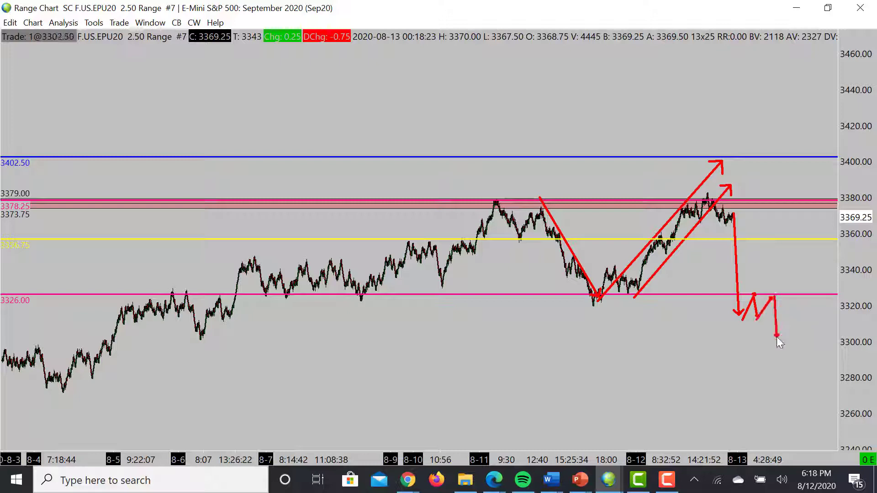
{"action": "left_click", "coordinate": [116, 337]}
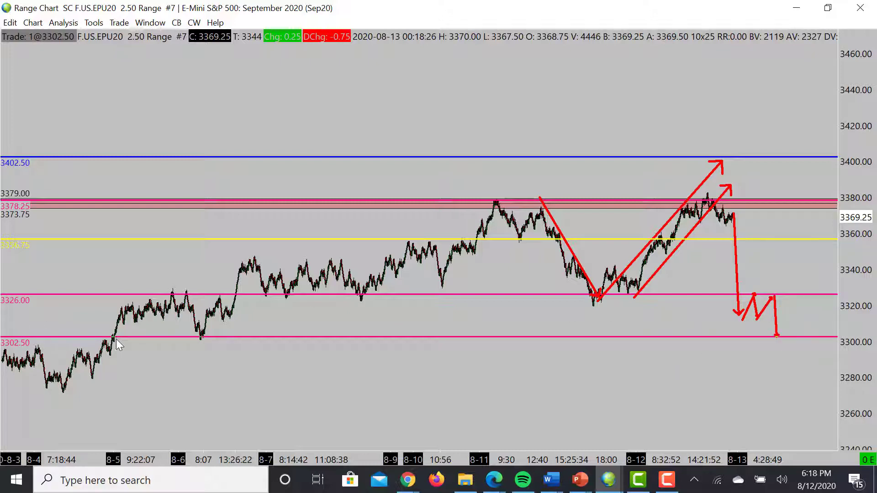
{"action": "left_click_drag", "start_coordinate": [116, 340], "coordinate": [116, 339]}
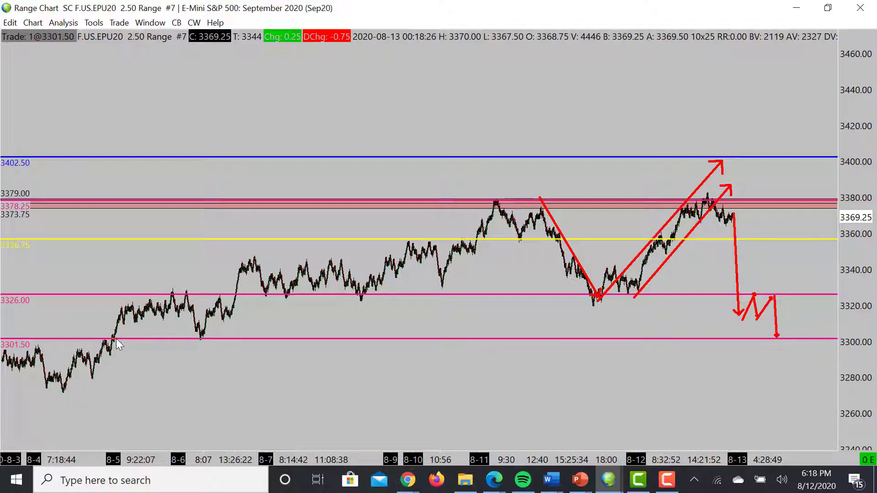
{"action": "left_click", "coordinate": [391, 329]}
{"action": "left_click_drag", "start_coordinate": [390, 329], "coordinate": [397, 317]}
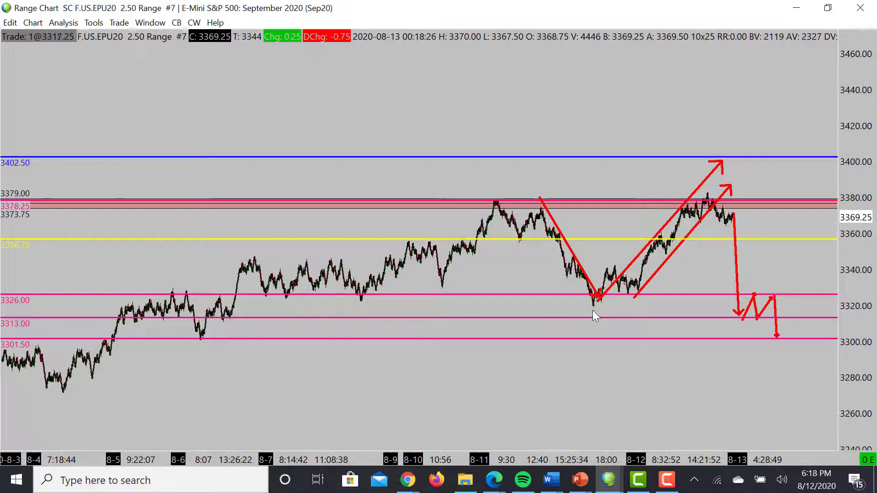
Step: Delete the two added support lines and the projected breakdown arrows
{"action": "key", "text": "Delete"}
{"action": "key", "text": "Delete"}
{"action": "key", "text": "Delete"}
{"action": "key", "text": "Delete"}
{"action": "key", "text": "Delete"}
{"action": "key", "text": "Delete"}
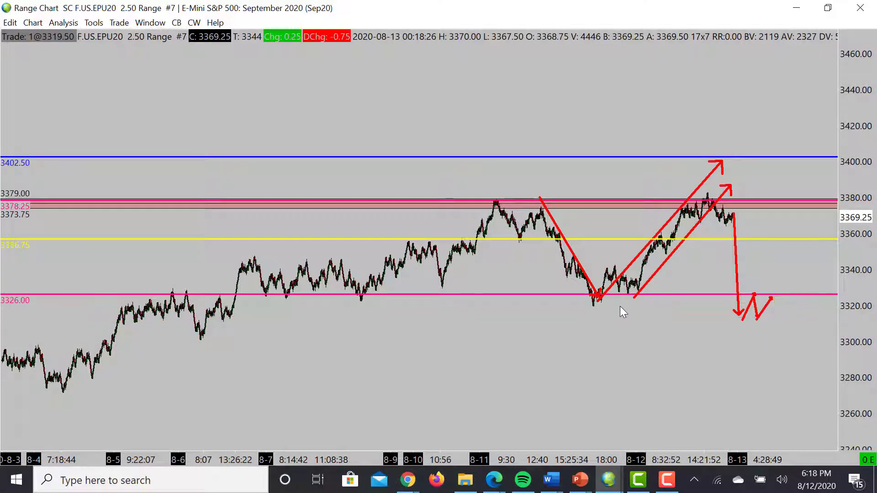
{"action": "key", "text": "ctrl+z"}
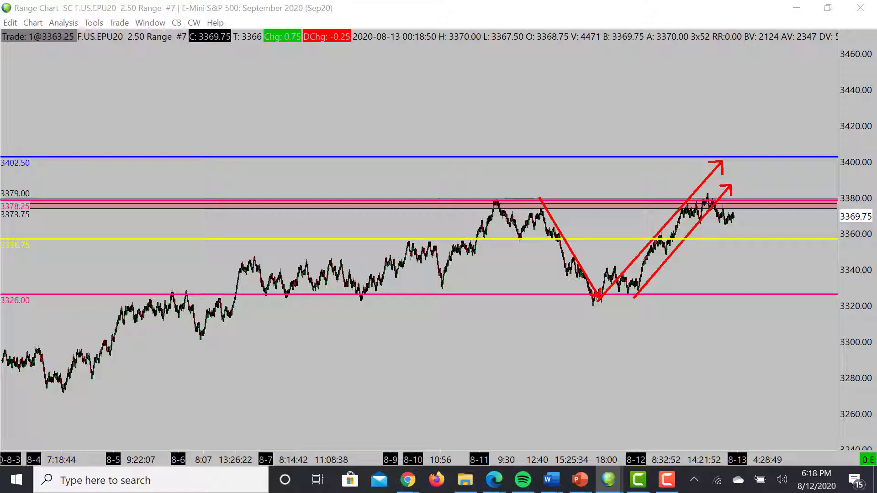
Step: Bring up the 1.25 Range E-Mini S&P chart #13 and hide its studies
{"action": "left_click_drag", "start_coordinate": [876, 6], "coordinate": [343, 8]}
{"action": "double_click", "coordinate": [387, 13]}
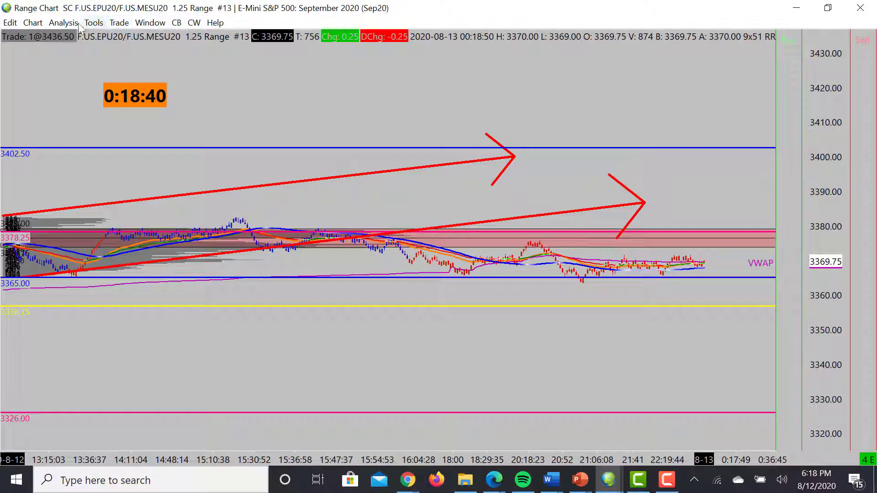
{"action": "left_click", "coordinate": [64, 23]}
{"action": "left_click", "coordinate": [81, 87]}
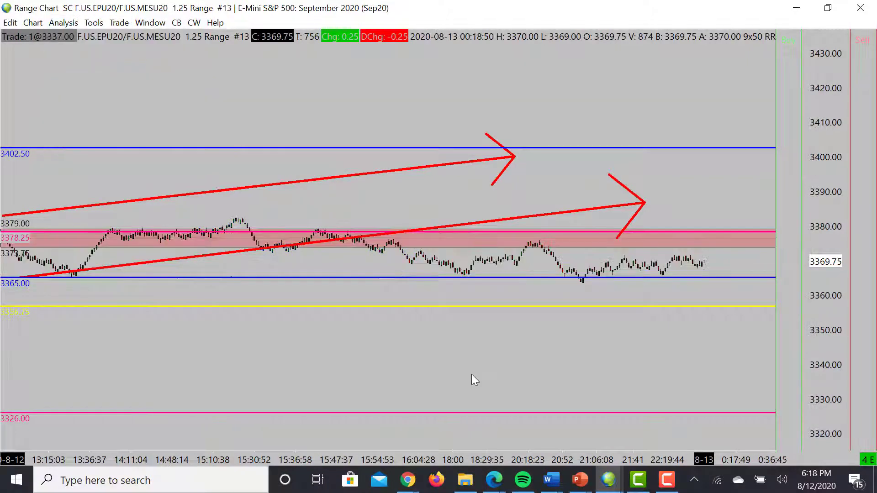
Step: Mark the lower highs around the 3379.00 zone with four down arrows and draw a rising arrow under the latest lows
{"action": "left_click_drag", "start_coordinate": [419, 455], "coordinate": [461, 457]}
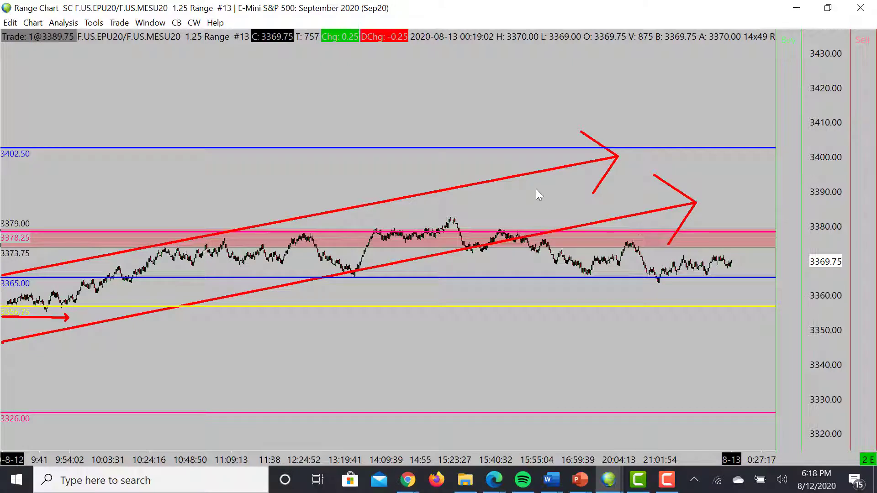
{"action": "mouse_move", "coordinate": [493, 185]}
{"action": "left_mouse_down"}
{"action": "mouse_move", "coordinate": [496, 206]}
{"action": "mouse_move", "coordinate": [543, 235]}
{"action": "left_mouse_up"}
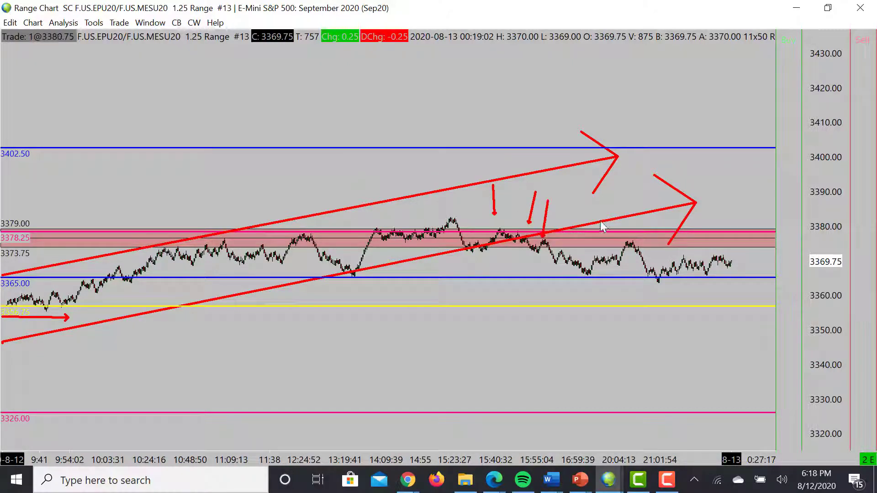
{"action": "left_click_drag", "start_coordinate": [636, 199], "coordinate": [633, 232]}
{"action": "mouse_move", "coordinate": [667, 279]}
{"action": "left_mouse_down"}
{"action": "mouse_move", "coordinate": [752, 273]}
{"action": "mouse_move", "coordinate": [735, 243]}
{"action": "mouse_move", "coordinate": [739, 232]}
{"action": "mouse_move", "coordinate": [728, 264]}
{"action": "left_mouse_up"}
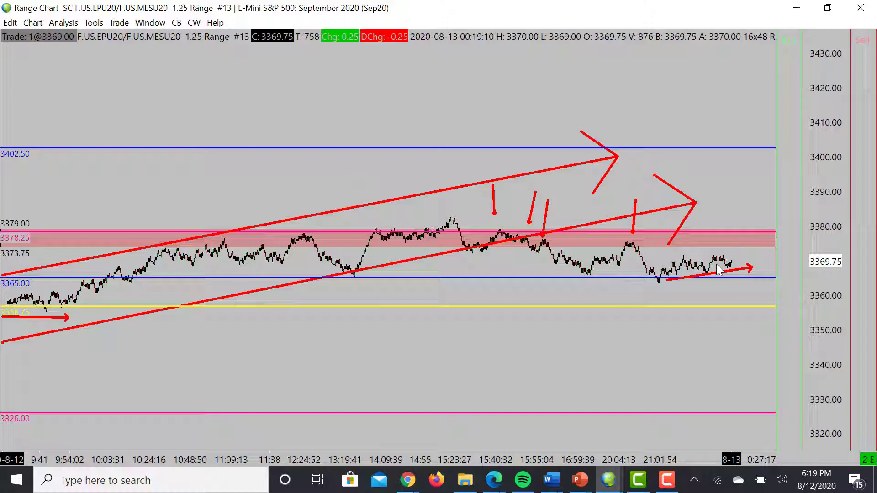
Step: Sketch a double retest of 3378.25 from the current price, followed by a drop to about 3361
{"action": "mouse_move", "coordinate": [726, 264]}
{"action": "left_mouse_down"}
{"action": "mouse_move", "coordinate": [739, 234]}
{"action": "mouse_move", "coordinate": [741, 251]}
{"action": "mouse_move", "coordinate": [752, 231]}
{"action": "mouse_move", "coordinate": [752, 293]}
{"action": "left_mouse_up"}
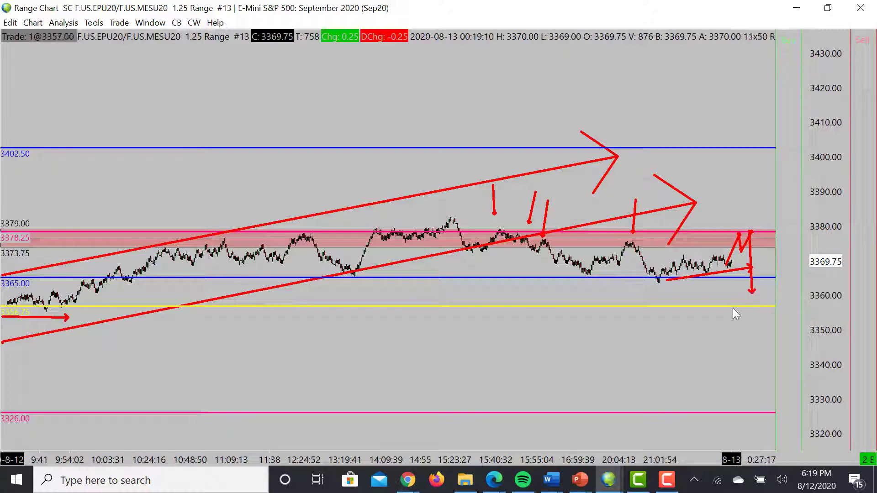
{"action": "left_click", "coordinate": [417, 306]}
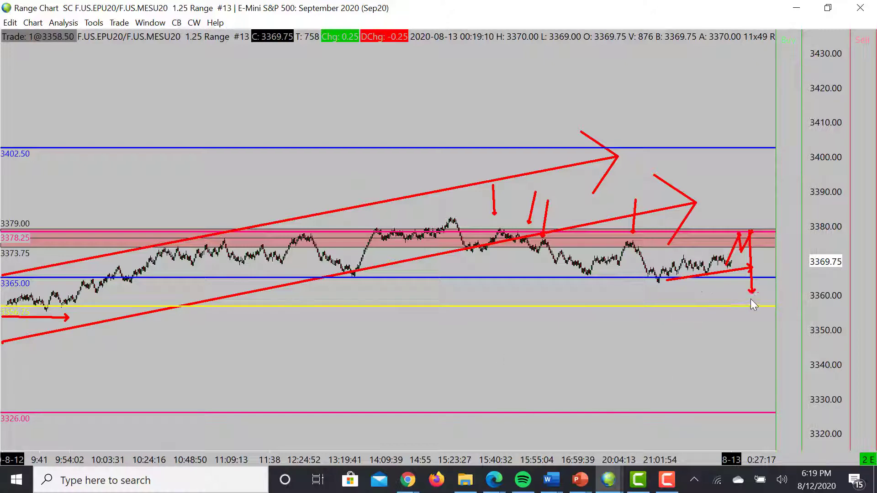
{"action": "left_click_drag", "start_coordinate": [753, 299], "coordinate": [762, 275]}
{"action": "key", "text": "Escape"}
Step: Sketch a zigzag retest just below the 3356.75 line followed by a down arrow to about 3328
{"action": "left_click_drag", "start_coordinate": [565, 457], "coordinate": [620, 456]}
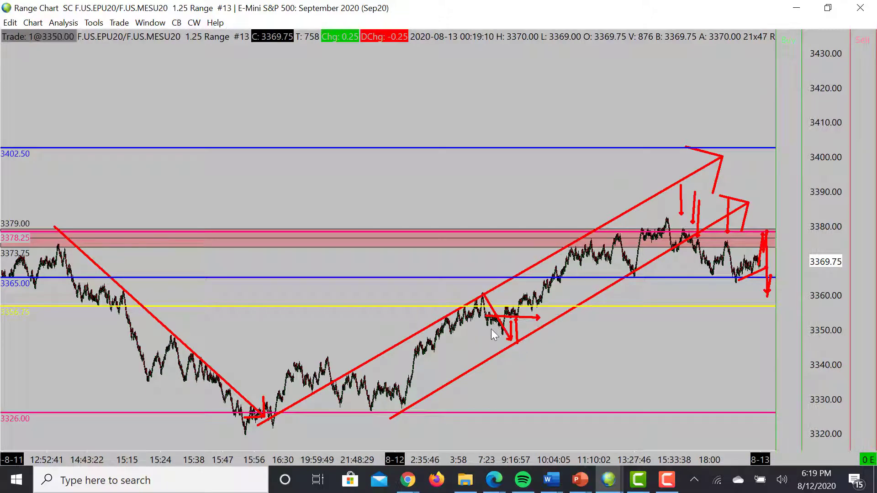
{"action": "left_click", "coordinate": [139, 312]}
{"action": "key", "text": "Escape"}
{"action": "left_click", "coordinate": [398, 248]}
{"action": "key", "text": "Escape"}
{"action": "left_click", "coordinate": [740, 331]}
{"action": "left_click", "coordinate": [750, 310]}
{"action": "left_click", "coordinate": [749, 328]}
{"action": "left_click", "coordinate": [759, 311]}
{"action": "left_click", "coordinate": [760, 311]}
{"action": "left_click", "coordinate": [759, 405]}
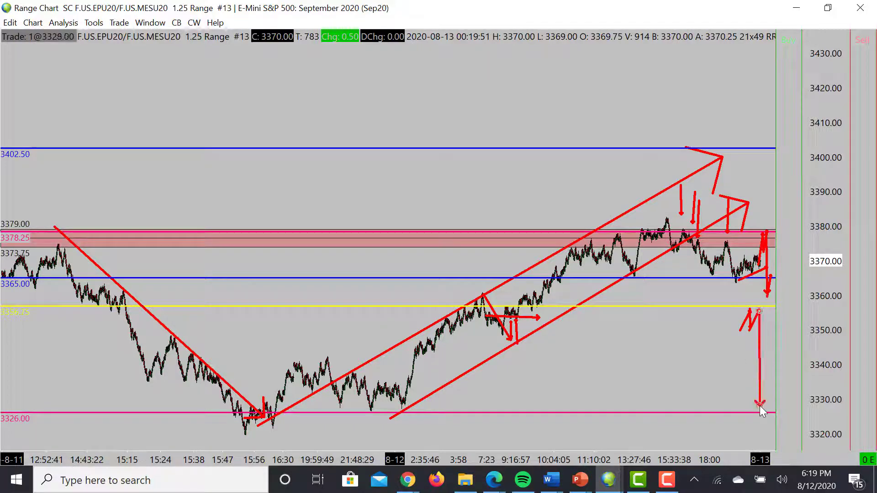
Step: Delete all the small arrows and projected path marks around the large trend arrows
{"action": "key", "text": "Delete"}
{"action": "key", "text": "Delete"}
{"action": "key", "text": "Delete"}
{"action": "key", "text": "Delete"}
{"action": "key", "text": "Delete"}
{"action": "key", "text": "Delete"}
{"action": "key", "text": "Delete"}
{"action": "key", "text": "Delete"}
{"action": "key", "text": "Delete"}
{"action": "key", "text": "Delete"}
{"action": "key", "text": "Delete"}
{"action": "key", "text": "Delete"}
{"action": "key", "text": "Delete"}
{"action": "key", "text": "Delete"}
{"action": "key", "text": "Delete"}
{"action": "key", "text": "Delete"}
{"action": "key", "text": "Delete"}
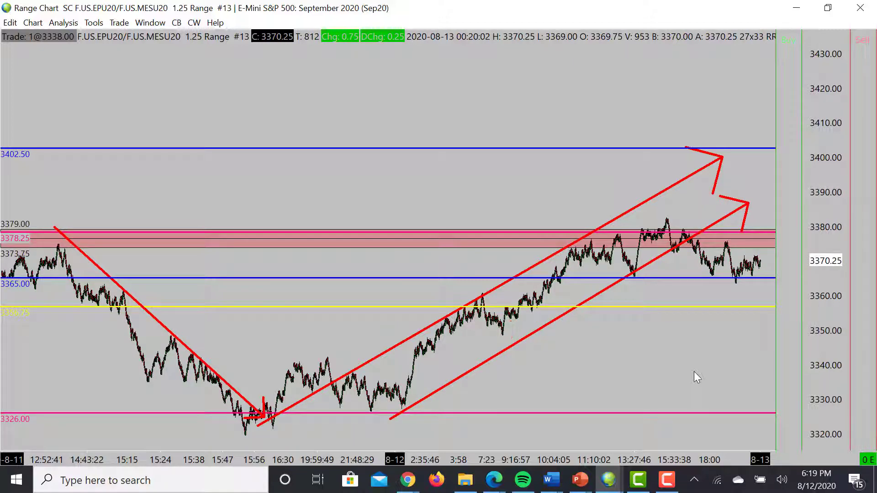
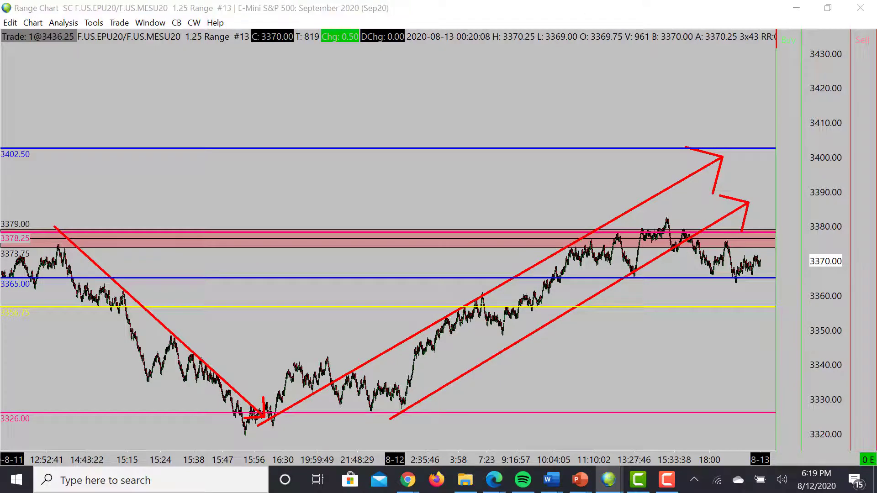
Step: Bring up the December 2020 Gold 1.0 Range chart #6 with its recent price action
{"action": "left_click_drag", "start_coordinate": [876, 73], "coordinate": [416, 57]}
{"action": "double_click", "coordinate": [417, 57]}
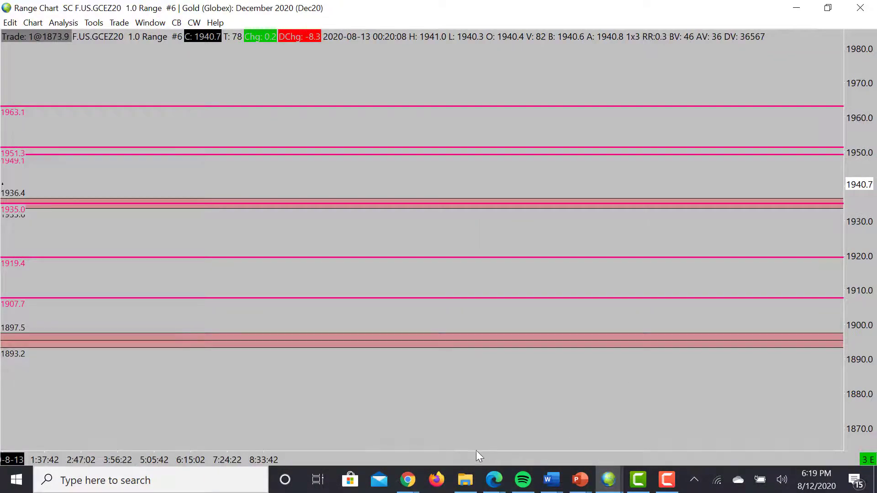
{"action": "left_click_drag", "start_coordinate": [868, 163], "coordinate": [868, 190]}
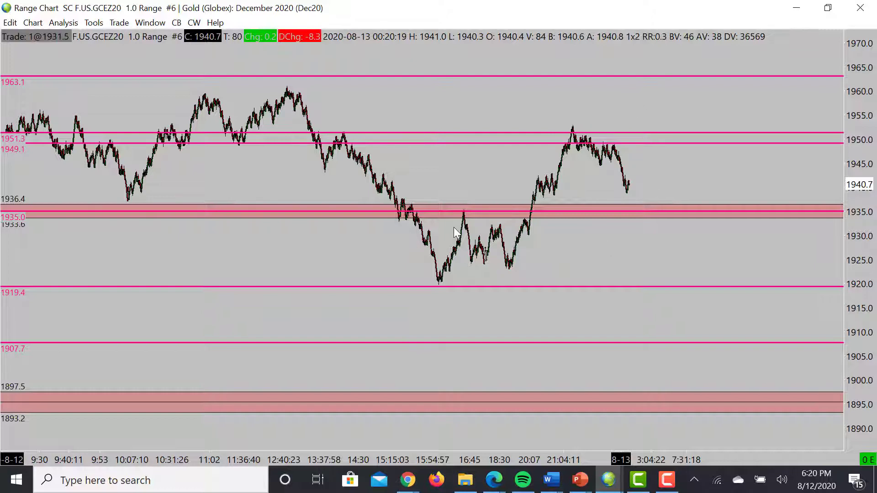
Step: Draw arrows for the gold decline from about 1962 to 1922, the rebound to 1935.0, and horizontally along the 1935.0 level
{"action": "left_click_drag", "start_coordinate": [446, 288], "coordinate": [299, 91]}
{"action": "mouse_move", "coordinate": [296, 83]}
{"action": "left_mouse_down"}
{"action": "mouse_move", "coordinate": [351, 123]}
{"action": "mouse_move", "coordinate": [464, 277]}
{"action": "mouse_move", "coordinate": [463, 212]}
{"action": "left_mouse_up"}
{"action": "left_click_drag", "start_coordinate": [403, 215], "coordinate": [597, 213]}
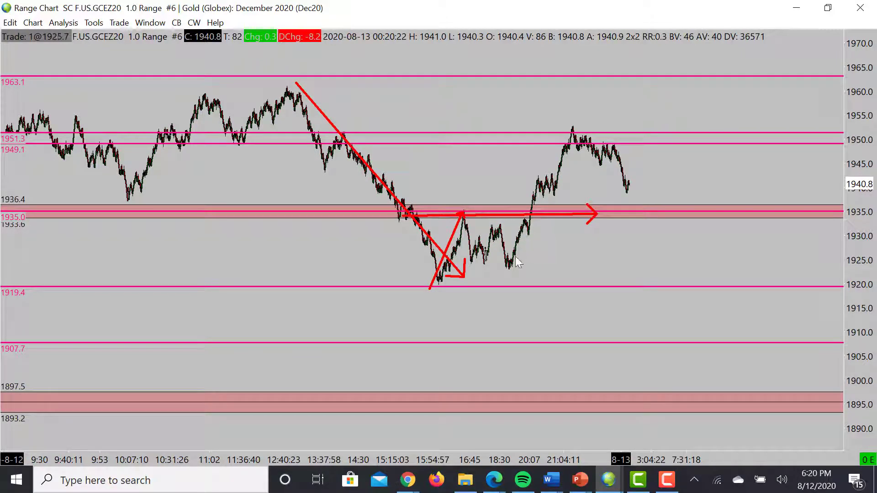
Step: Draw two rising arrows along the rally to the 1951.3 area and three down arrows over the highs there
{"action": "left_click_drag", "start_coordinate": [511, 264], "coordinate": [602, 132]}
{"action": "mouse_move", "coordinate": [471, 265]}
{"action": "left_mouse_down"}
{"action": "mouse_move", "coordinate": [535, 194]}
{"action": "mouse_move", "coordinate": [578, 115]}
{"action": "mouse_move", "coordinate": [596, 111]}
{"action": "mouse_move", "coordinate": [611, 133]}
{"action": "left_mouse_up"}
{"action": "left_click_drag", "start_coordinate": [637, 102], "coordinate": [625, 140]}
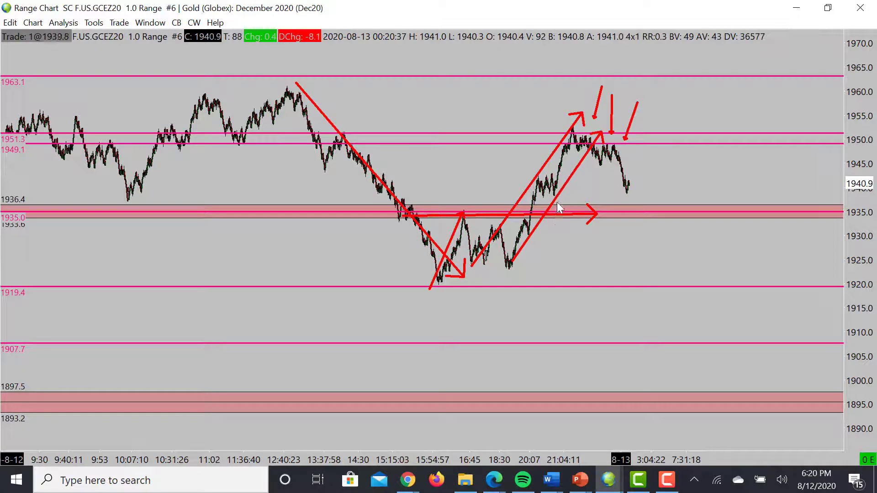
Step: Draw a horizontal arrow near 1939 and a projected path bouncing along it before rising to about 1950.5
{"action": "left_click_drag", "start_coordinate": [534, 193], "coordinate": [678, 194]}
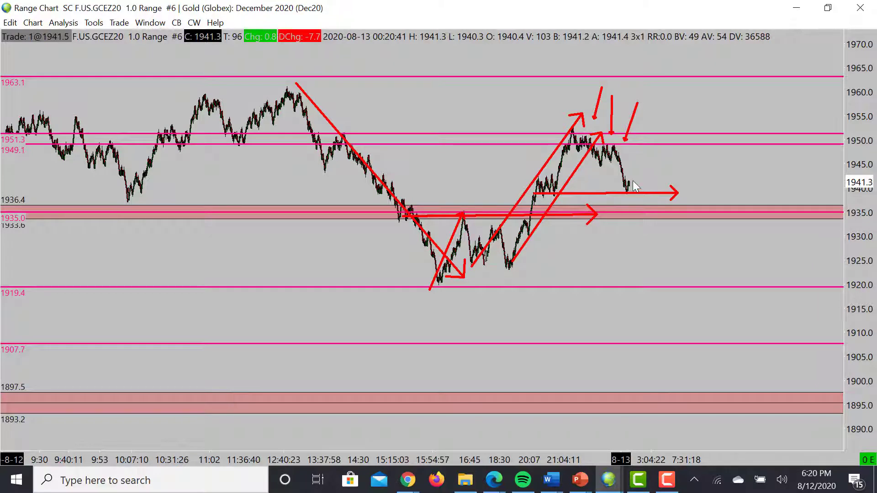
{"action": "mouse_move", "coordinate": [633, 182]}
{"action": "left_mouse_down"}
{"action": "mouse_move", "coordinate": [635, 216]}
{"action": "mouse_move", "coordinate": [637, 192]}
{"action": "mouse_move", "coordinate": [673, 234]}
{"action": "mouse_move", "coordinate": [689, 297]}
{"action": "mouse_move", "coordinate": [689, 285]}
{"action": "left_mouse_up"}
{"action": "key", "text": "Delete"}
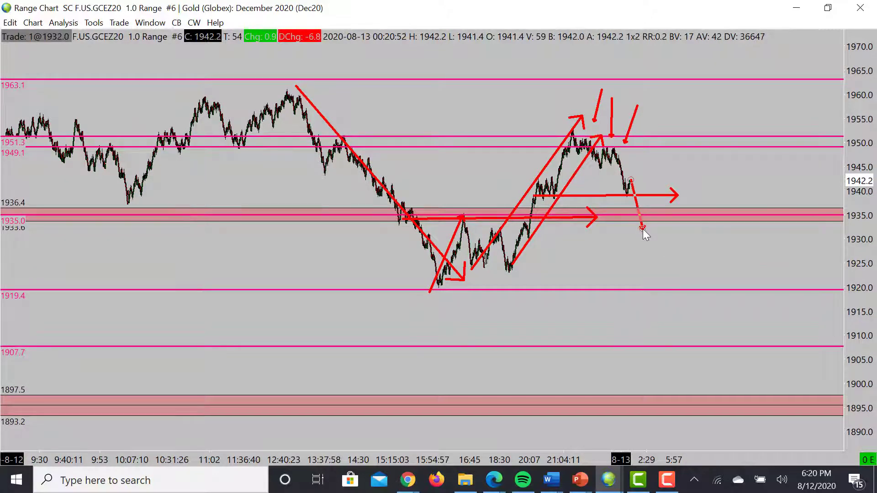
{"action": "mouse_move", "coordinate": [628, 181]}
{"action": "left_mouse_down"}
{"action": "mouse_move", "coordinate": [642, 197]}
{"action": "mouse_move", "coordinate": [652, 184]}
{"action": "mouse_move", "coordinate": [663, 200]}
{"action": "mouse_move", "coordinate": [681, 145]}
{"action": "left_mouse_up"}
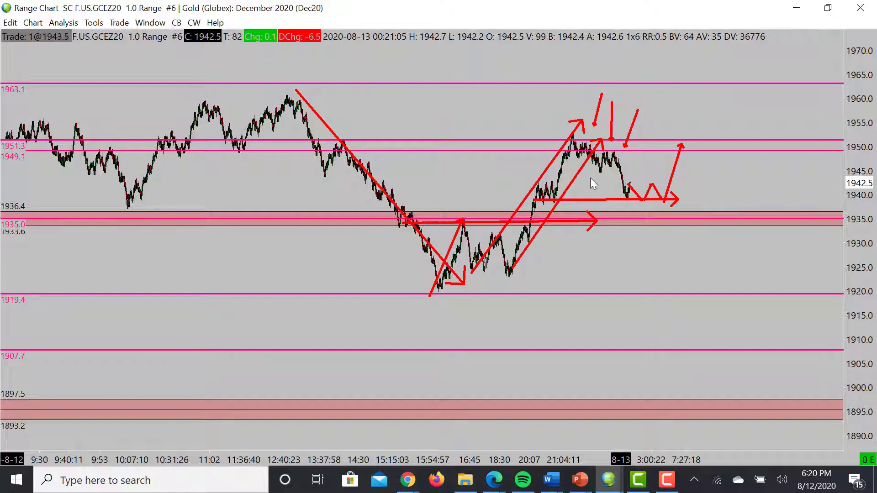
Step: Undo the projected bounce path, the horizontal arrow near 1939 and the three down arrows over the highs
{"action": "key", "text": "ctrl+z"}
{"action": "key", "text": "ctrl+z"}
{"action": "key", "text": "ctrl+z"}
{"action": "key", "text": "ctrl+z"}
{"action": "key", "text": "ctrl+z"}
{"action": "key", "text": "ctrl+z"}
{"action": "key", "text": "ctrl+z"}
{"action": "key", "text": "ctrl+z"}
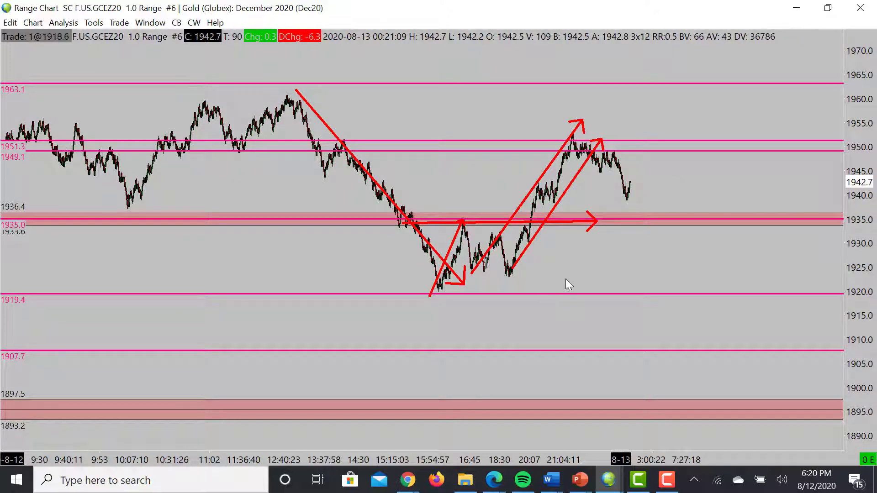
Step: Sketch a projected path rising from the 1939 low past 1951.3, consolidating above 1949.1 and climbing to about 1961.5
{"action": "mouse_move", "coordinate": [627, 198]}
{"action": "left_mouse_down"}
{"action": "mouse_move", "coordinate": [657, 141]}
{"action": "mouse_move", "coordinate": [648, 123]}
{"action": "mouse_move", "coordinate": [652, 145]}
{"action": "mouse_move", "coordinate": [697, 91]}
{"action": "left_mouse_up"}
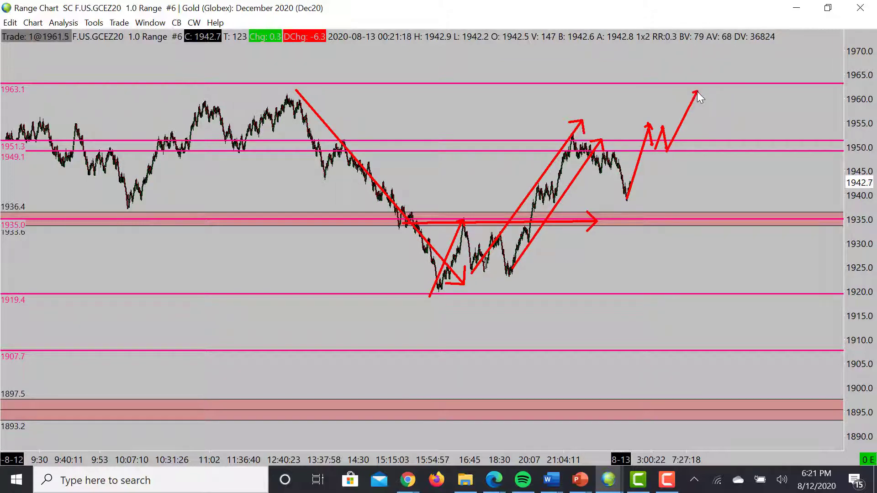
Step: Undo the projected rising path and remove the two rising arrows along the rally
{"action": "key", "text": "ctrl+z"}
{"action": "key", "text": "ctrl+z"}
{"action": "key", "text": "ctrl+z"}
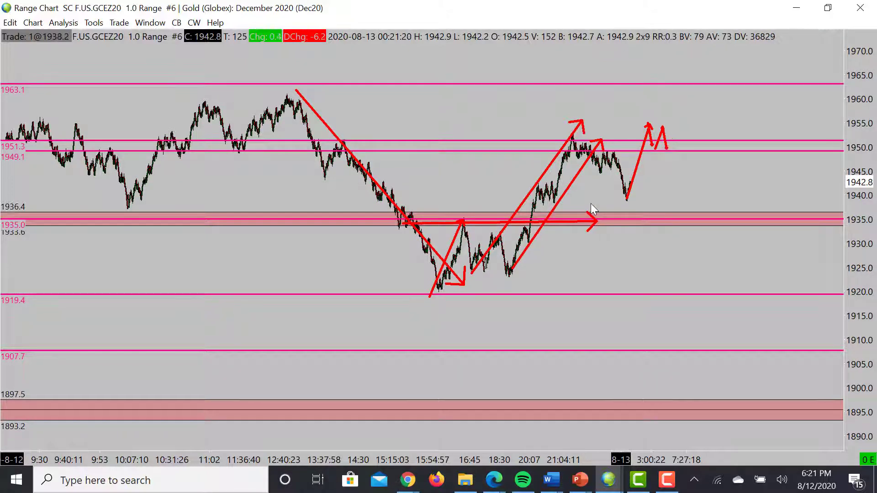
{"action": "key", "text": "ctrl+z"}
{"action": "key", "text": "ctrl+z"}
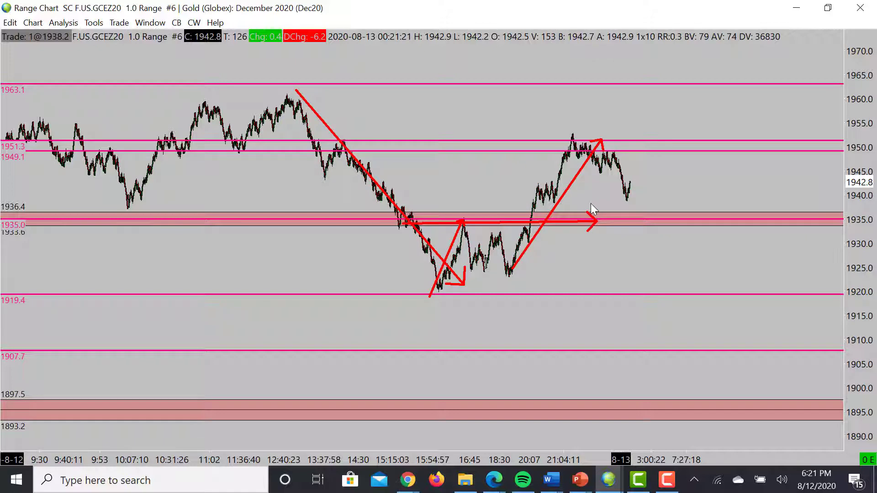
{"action": "key", "text": "ctrl+z"}
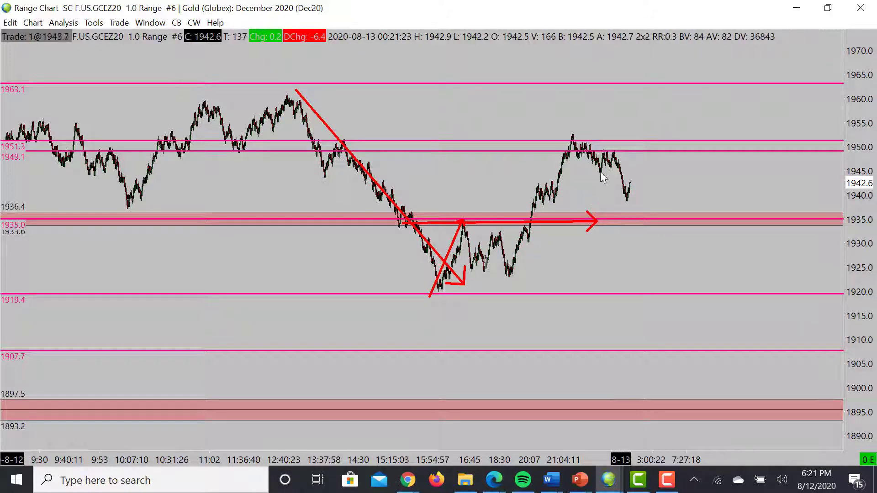
Step: Sketch one scenario path holding above 1949.1 and rising to about 1959, and another stalling at 1949.1 and falling to 1935.0
{"action": "mouse_move", "coordinate": [632, 151]}
{"action": "left_mouse_down"}
{"action": "mouse_move", "coordinate": [649, 124]}
{"action": "mouse_move", "coordinate": [650, 137]}
{"action": "mouse_move", "coordinate": [667, 146]}
{"action": "mouse_move", "coordinate": [680, 105]}
{"action": "left_mouse_up"}
{"action": "mouse_move", "coordinate": [631, 197]}
{"action": "left_mouse_down"}
{"action": "mouse_move", "coordinate": [648, 149]}
{"action": "mouse_move", "coordinate": [652, 169]}
{"action": "mouse_move", "coordinate": [670, 151]}
{"action": "mouse_move", "coordinate": [673, 169]}
{"action": "mouse_move", "coordinate": [690, 152]}
{"action": "left_mouse_up"}
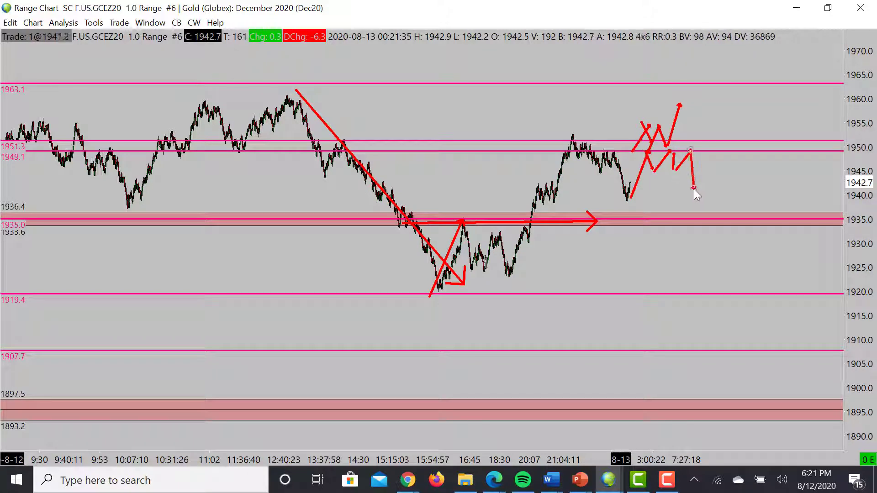
{"action": "left_click_drag", "start_coordinate": [694, 190], "coordinate": [693, 222]}
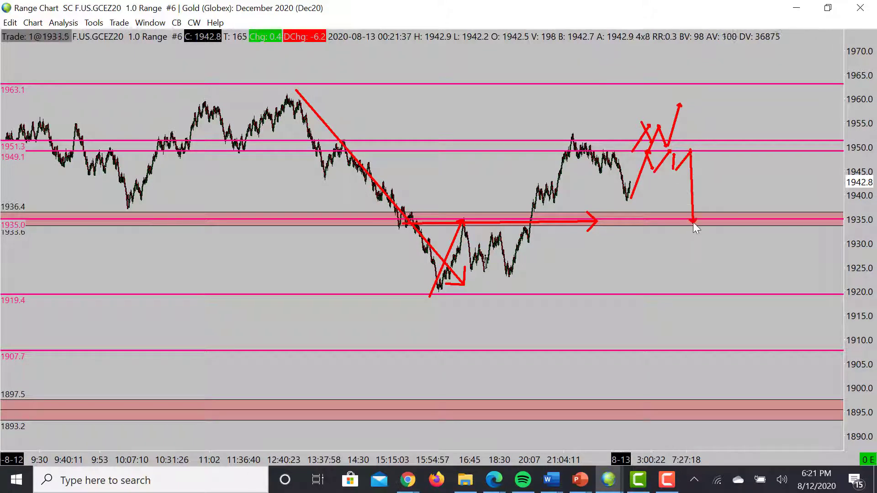
Step: Draw a horizontal arrow near 1939 and a path dipping to it and rebounding to about 1946.5
{"action": "left_click_drag", "start_coordinate": [540, 201], "coordinate": [699, 200]}
{"action": "mouse_move", "coordinate": [634, 187]}
{"action": "left_mouse_down"}
{"action": "mouse_move", "coordinate": [650, 199]}
{"action": "mouse_move", "coordinate": [677, 164]}
{"action": "left_mouse_up"}
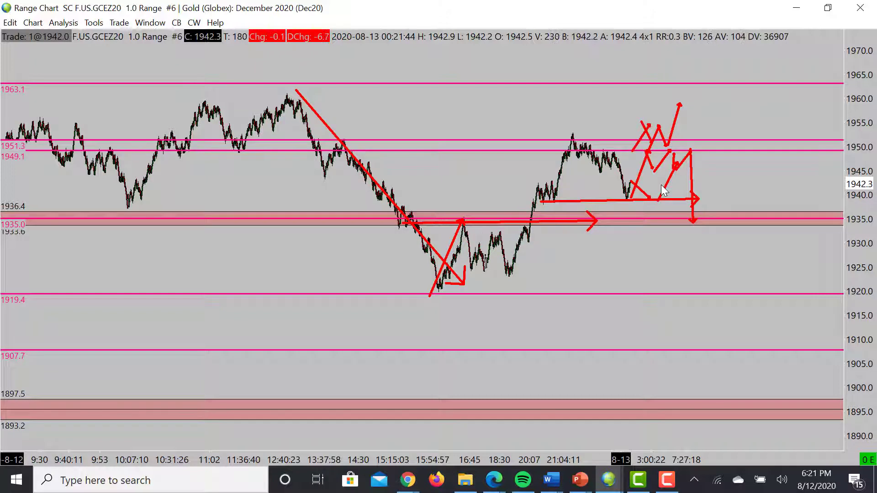
Step: Undo all the scenario paths and the horizontal arrow near 1939, keeping the decline, rebound and 1935.0 arrows
{"action": "key", "text": "ctrl+z"}
{"action": "key", "text": "ctrl+z"}
{"action": "key", "text": "ctrl+z"}
{"action": "key", "text": "ctrl+z"}
{"action": "key", "text": "ctrl+z"}
{"action": "key", "text": "ctrl+z"}
{"action": "key", "text": "ctrl+z"}
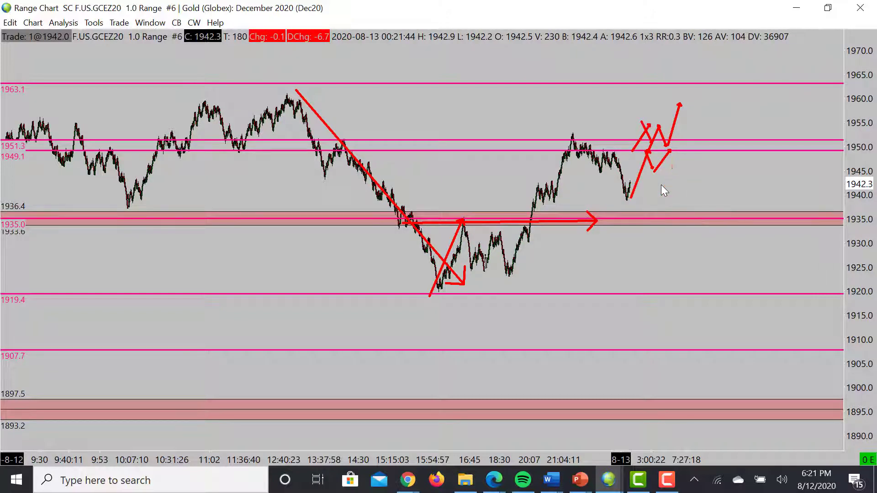
{"action": "key", "text": "ctrl+z"}
{"action": "key", "text": "ctrl+z"}
{"action": "key", "text": "ctrl+z"}
{"action": "key", "text": "ctrl+z"}
{"action": "key", "text": "ctrl+z"}
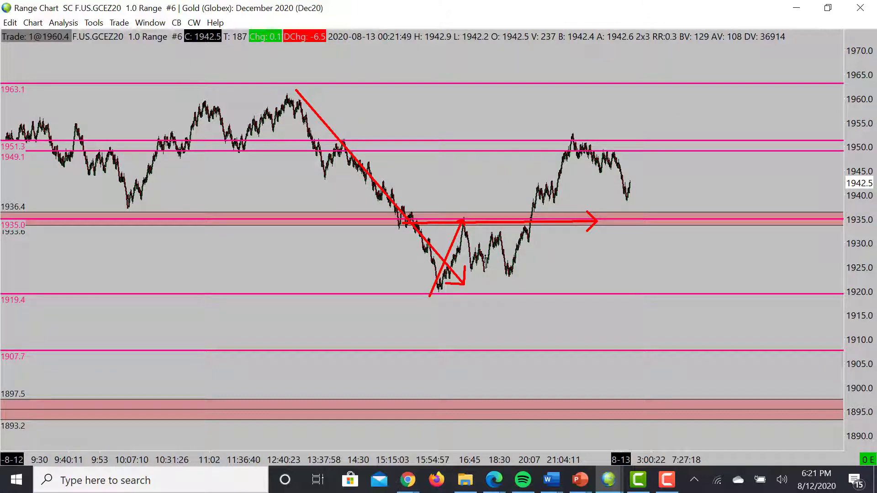
Step: Bring the December 2020 Gold 0.5 Range chart #3 onto this screen, maximize it and compress its bars to show the recent highs
{"action": "left_click_drag", "start_coordinate": [876, 59], "coordinate": [528, 54]}
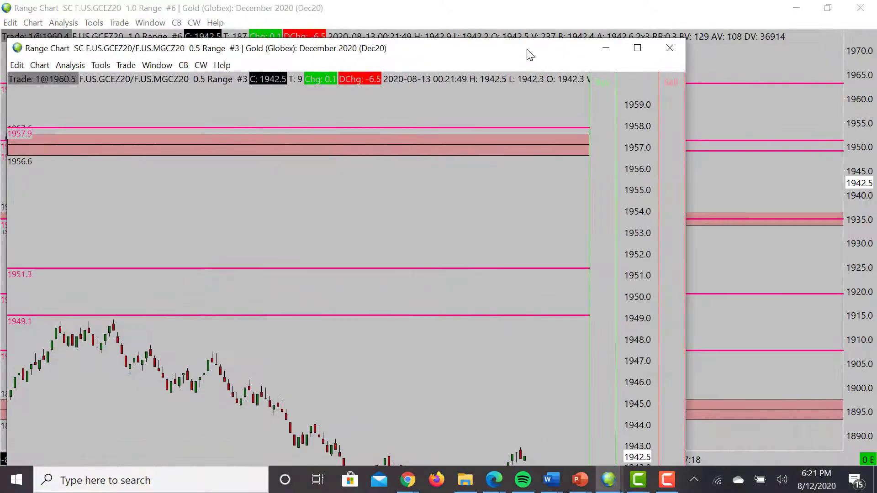
{"action": "double_click", "coordinate": [530, 53]}
{"action": "left_click_drag", "start_coordinate": [405, 453], "coordinate": [532, 433]}
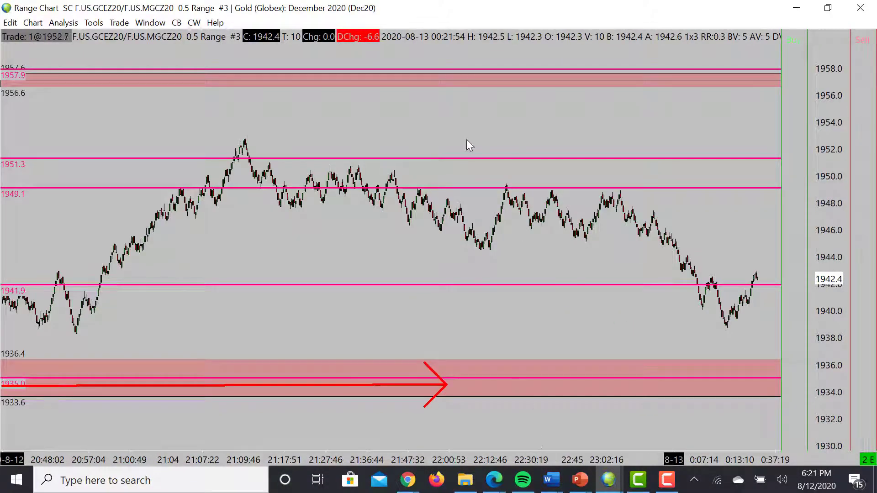
Step: Draw six small down arrows over the later highs near 1949.1 and three over the earlier highs near 1951.3
{"action": "left_click_drag", "start_coordinate": [516, 144], "coordinate": [508, 181]}
{"action": "left_click_drag", "start_coordinate": [542, 152], "coordinate": [524, 193]}
{"action": "left_click_drag", "start_coordinate": [569, 158], "coordinate": [557, 190]}
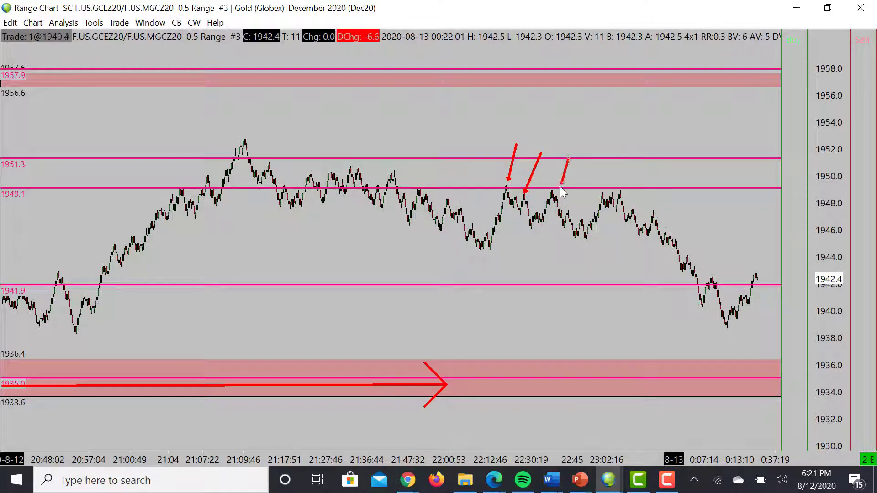
{"action": "left_click_drag", "start_coordinate": [604, 159], "coordinate": [599, 188]}
{"action": "left_click_drag", "start_coordinate": [619, 159], "coordinate": [612, 187]}
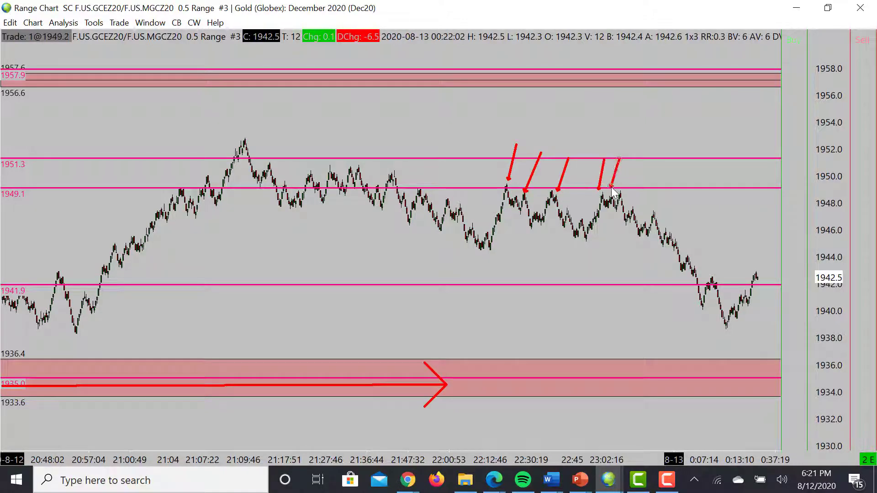
{"action": "left_click_drag", "start_coordinate": [632, 153], "coordinate": [622, 183]}
{"action": "left_click", "coordinate": [313, 124]}
{"action": "left_click_drag", "start_coordinate": [335, 131], "coordinate": [343, 165]}
{"action": "left_click_drag", "start_coordinate": [356, 130], "coordinate": [358, 158]}
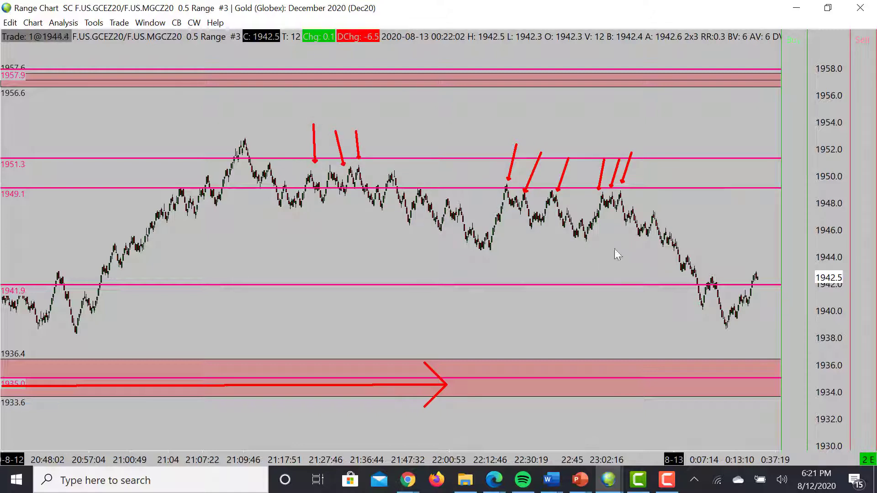
Step: Draw arrows along the decline from 1949.1 to about 1941, horizontally along 1949.1, and horizontally at the low near 1939
{"action": "mouse_move", "coordinate": [620, 187]}
{"action": "left_mouse_down"}
{"action": "mouse_move", "coordinate": [719, 238]}
{"action": "mouse_move", "coordinate": [742, 295]}
{"action": "left_mouse_up"}
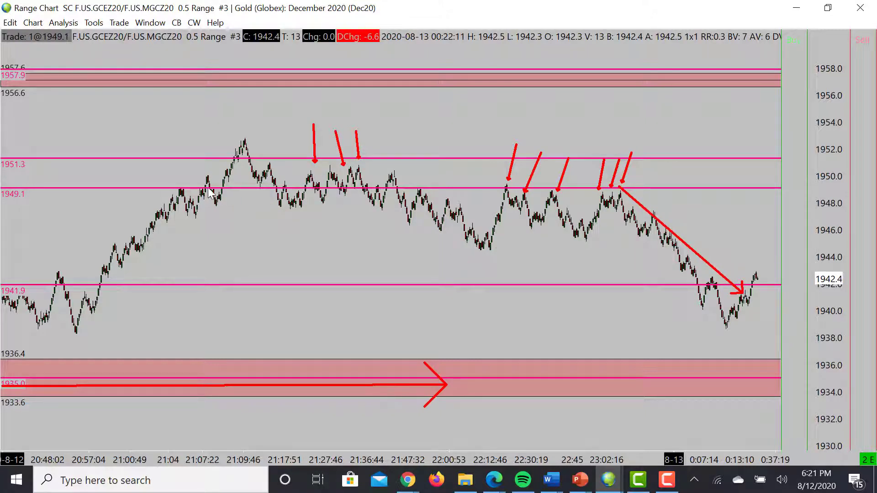
{"action": "left_click_drag", "start_coordinate": [199, 188], "coordinate": [701, 186]}
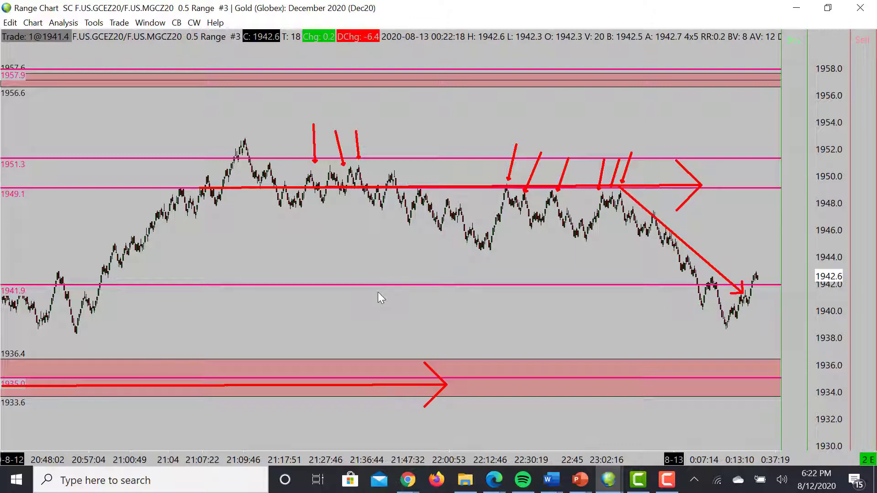
{"action": "left_click_drag", "start_coordinate": [635, 322], "coordinate": [747, 321]}
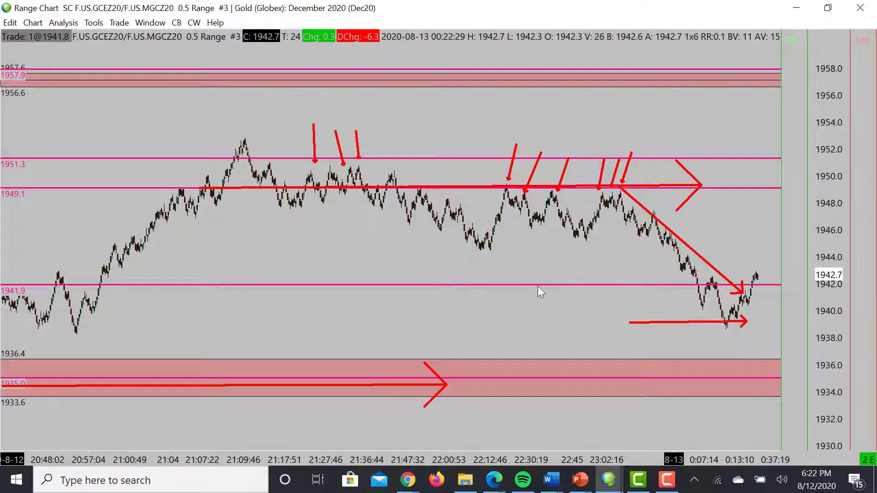
Step: Undo all the down arrows, the decline arrow and the horizontal arrows at 1949.1 and 1939, keeping the 1935.0 arrow
{"action": "key", "text": "ctrl+z"}
{"action": "key", "text": "ctrl+z"}
{"action": "key", "text": "ctrl+z"}
{"action": "key", "text": "ctrl+z"}
{"action": "key", "text": "ctrl+z"}
{"action": "key", "text": "ctrl+z"}
{"action": "key", "text": "ctrl+z"}
{"action": "key", "text": "ctrl+z"}
{"action": "key", "text": "ctrl+z"}
{"action": "key", "text": "ctrl+z"}
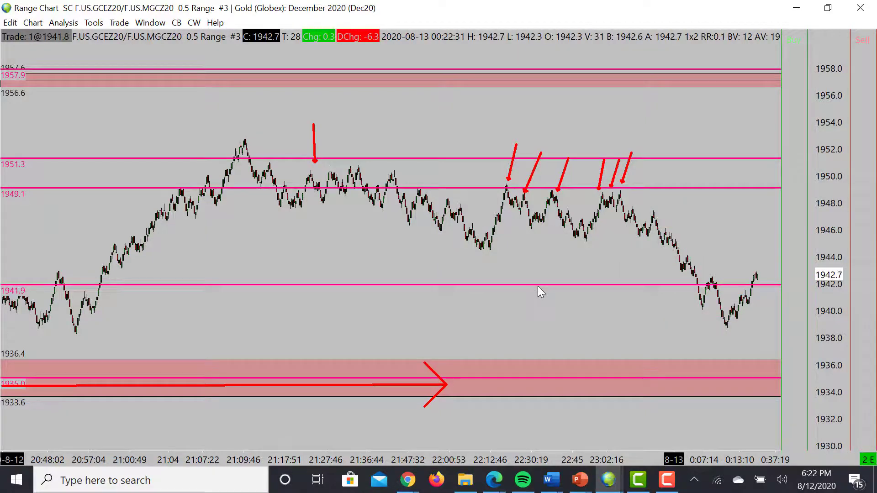
{"action": "key", "text": "ctrl+z"}
{"action": "key", "text": "ctrl+z"}
{"action": "key", "text": "ctrl+z"}
{"action": "key", "text": "ctrl+z"}
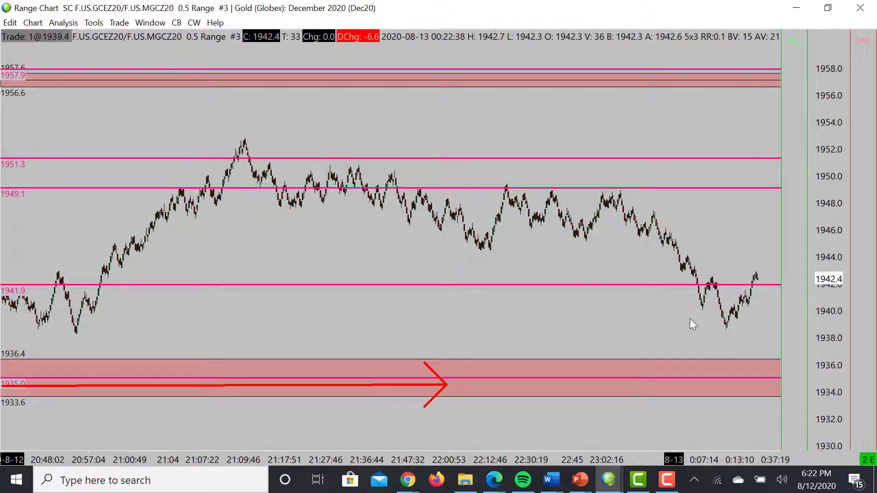
Step: Compress the 0.5 Range chart's time and price scales to show the whole move from the 1919.4 low through the recent highs
{"action": "left_click_drag", "start_coordinate": [681, 336], "coordinate": [523, 323]}
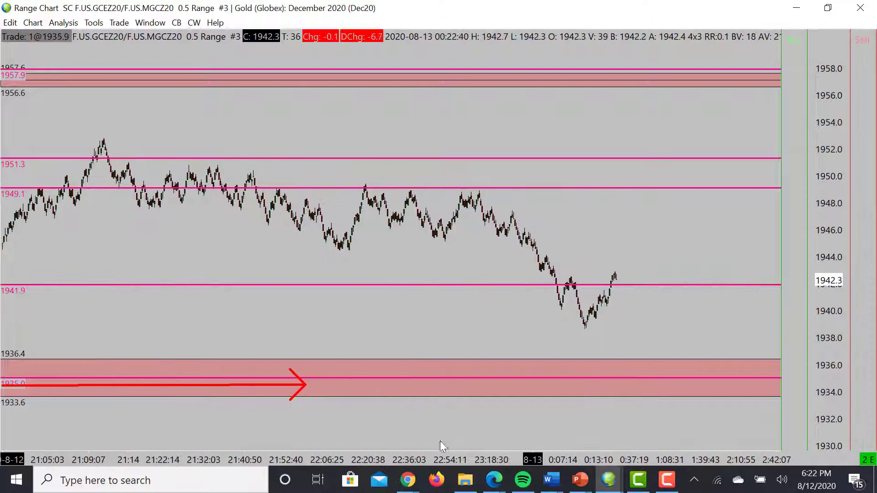
{"action": "left_click_drag", "start_coordinate": [462, 459], "coordinate": [514, 459]}
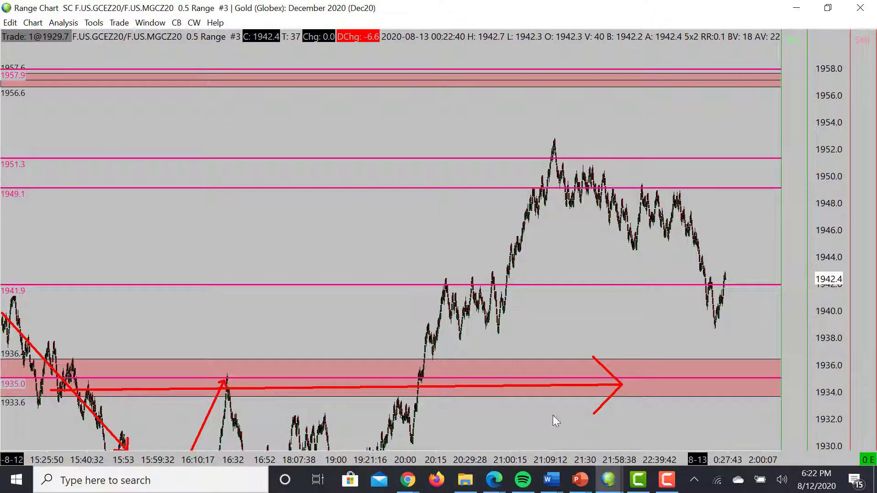
{"action": "left_click_drag", "start_coordinate": [837, 297], "coordinate": [834, 271]}
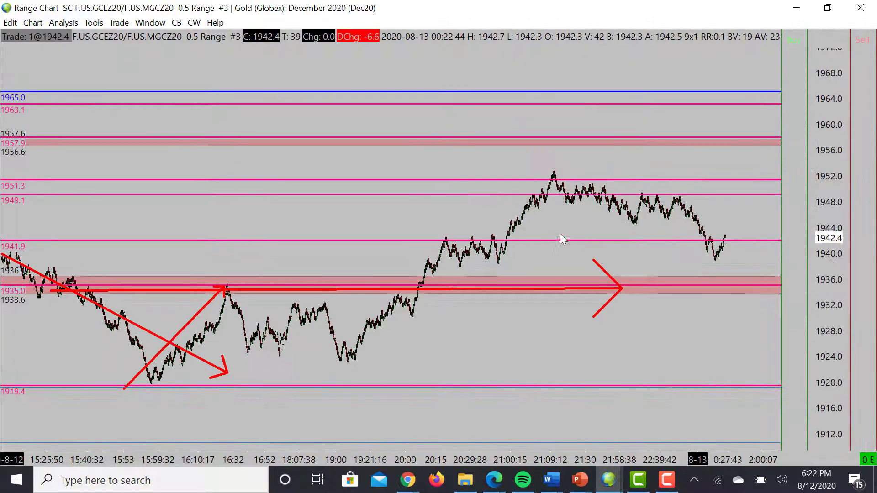